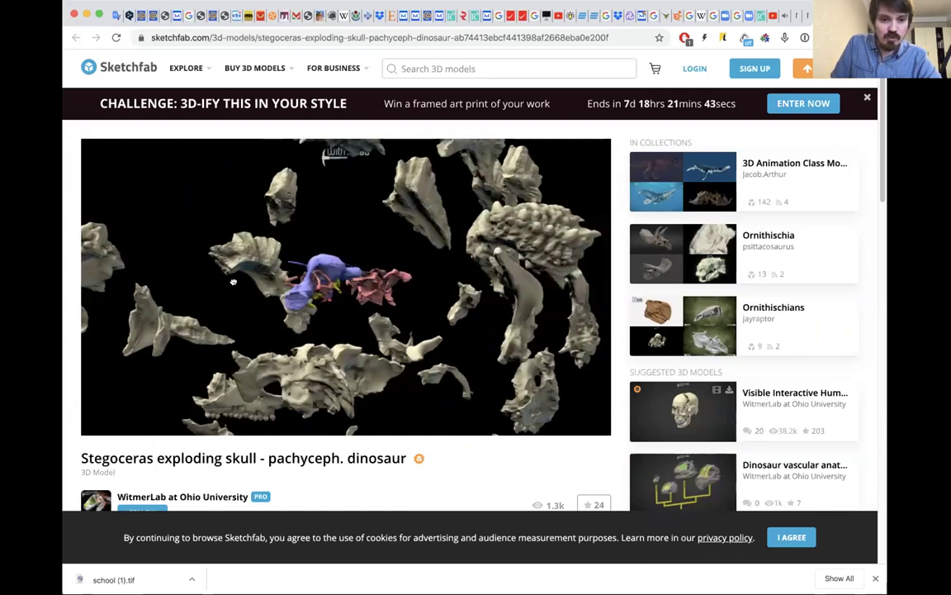
Step: Examine the Stegoceras exploding skull model from several angles as its pieces separate and reassemble
left_click_drag(337, 256, 223, 261)
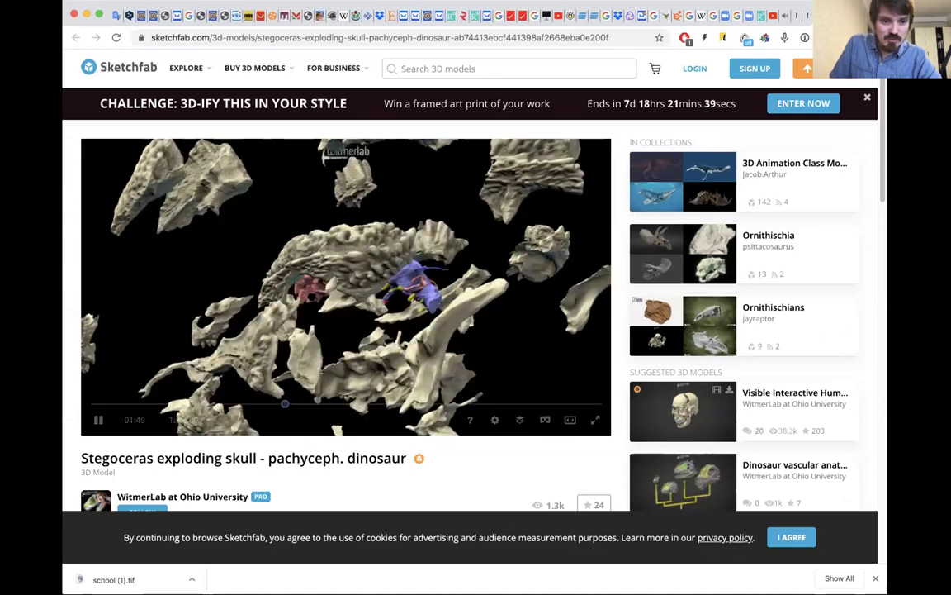
left_click_drag(330, 321, 347, 325)
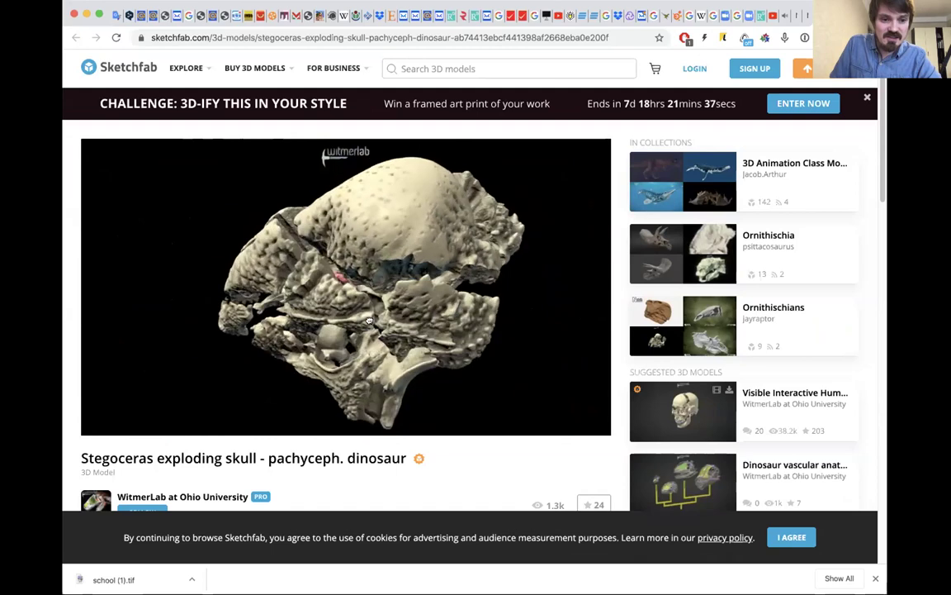
left_click_drag(318, 287, 437, 264)
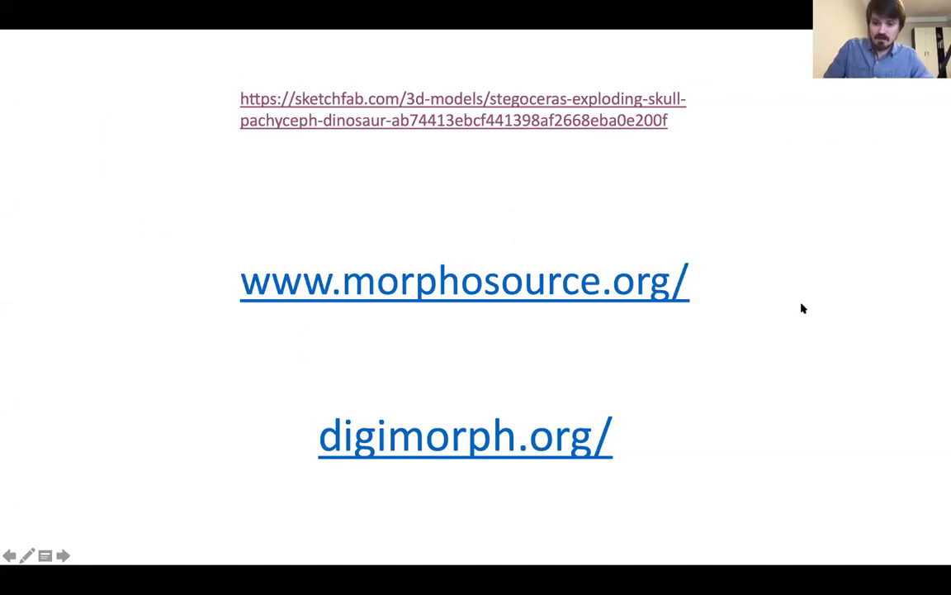
key("Right")
key("Right")
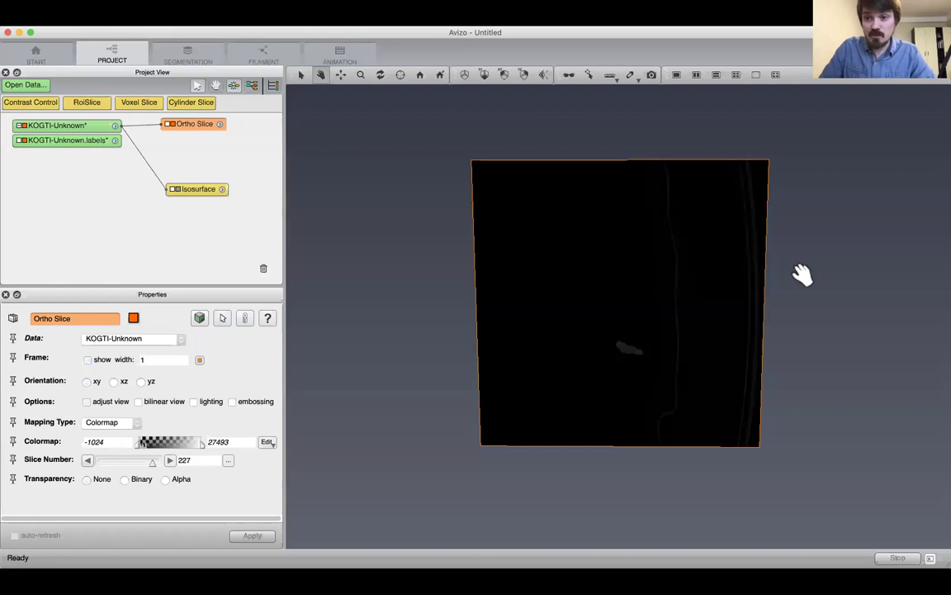
Step: Move the Ortho Slice through the scan to slice 257 and swap its display for the Isosurface
left_click_drag(823, 255, 816, 277)
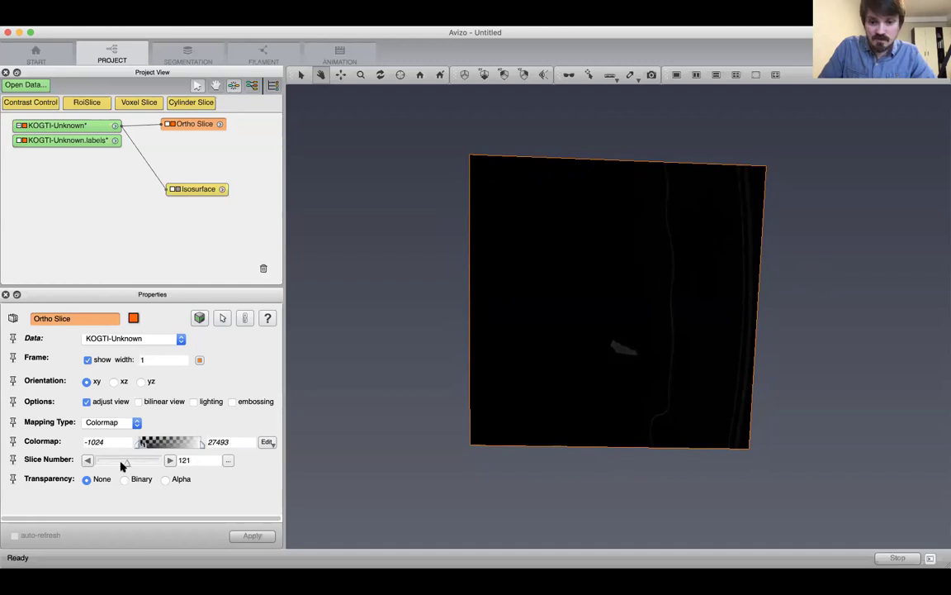
left_click_drag(92, 462, 177, 469)
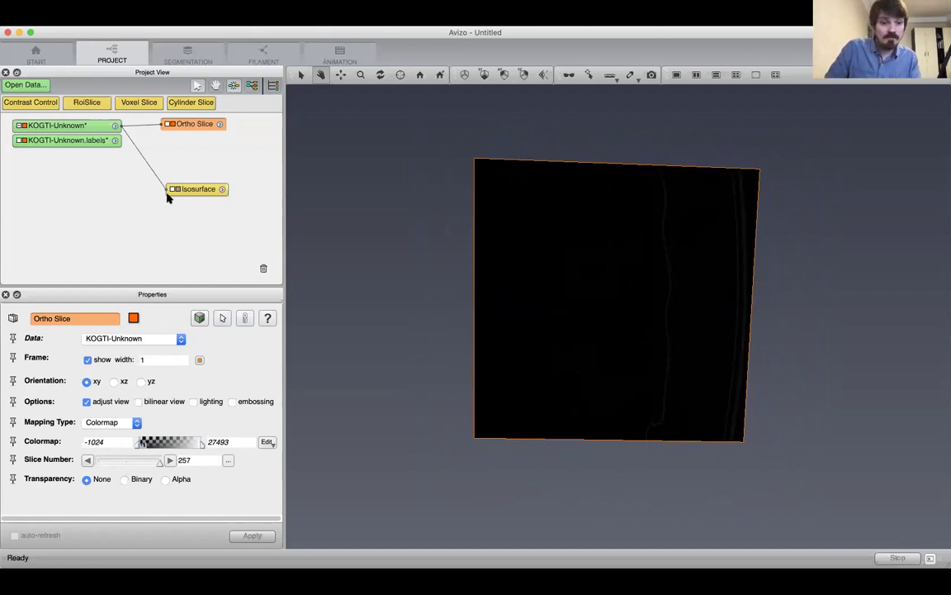
left_click(171, 125)
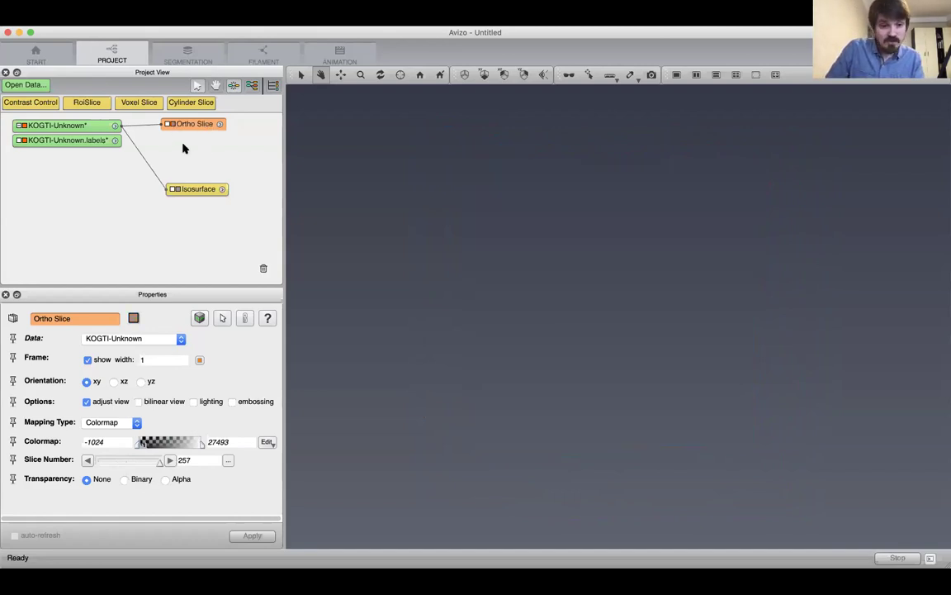
left_click(175, 189)
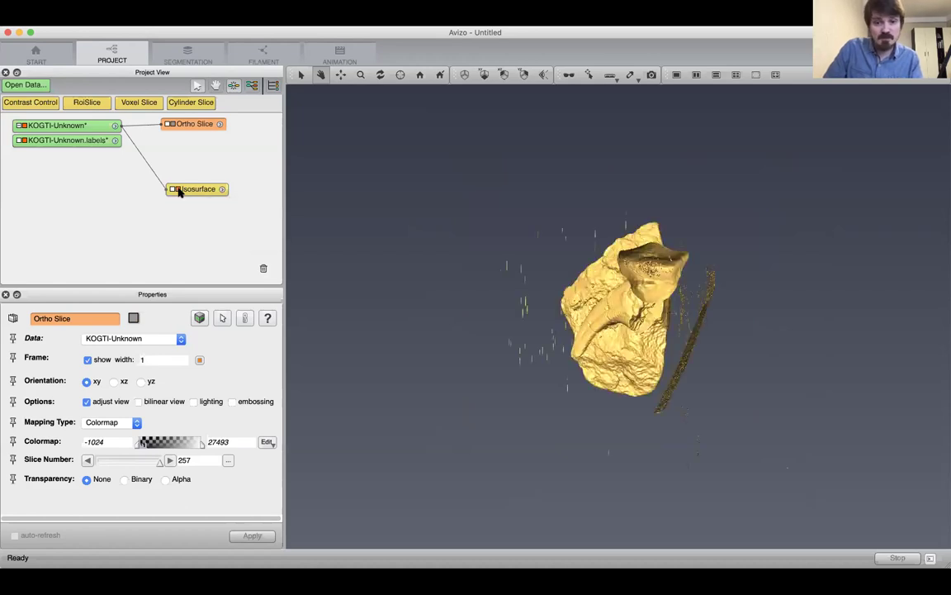
Step: Examine the isosurface of the fossil claw embedded in rock, from different angles and close up along its cracks
left_click_drag(606, 297, 592, 322)
scroll(592, 322, "up", 10)
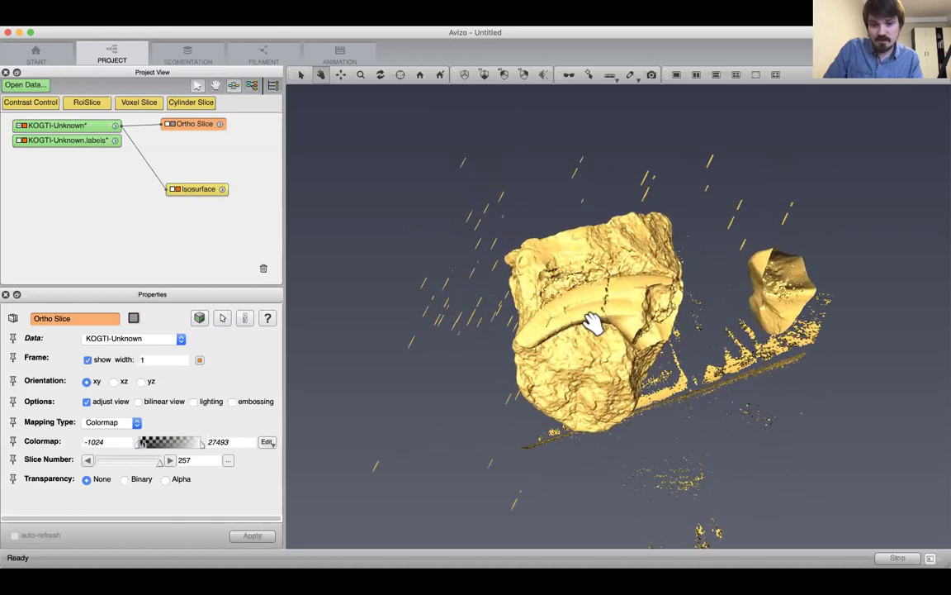
scroll(621, 313, "down", 10)
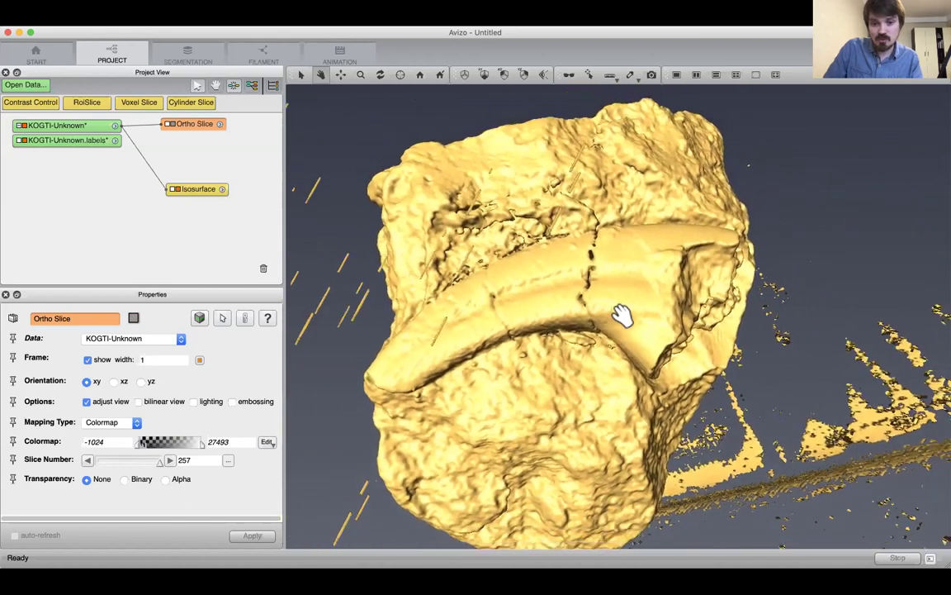
mouse_move(684, 339)
left_mouse_down()
mouse_move(605, 326)
mouse_move(506, 291)
mouse_move(531, 237)
mouse_move(628, 240)
mouse_move(742, 307)
mouse_move(563, 297)
mouse_move(702, 336)
mouse_move(670, 351)
left_mouse_up()
left_click_drag(651, 307, 614, 234)
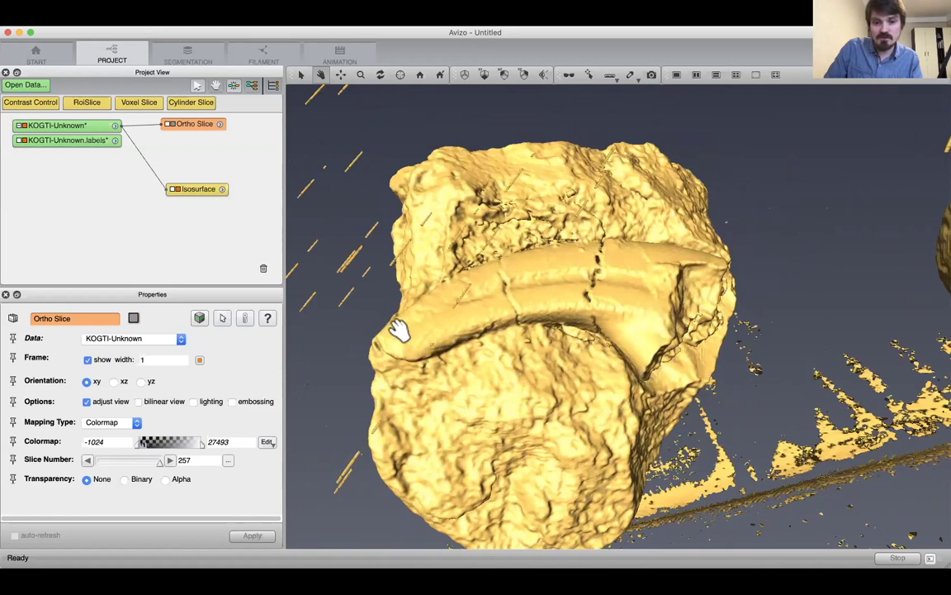
scroll(548, 322, "up", 10)
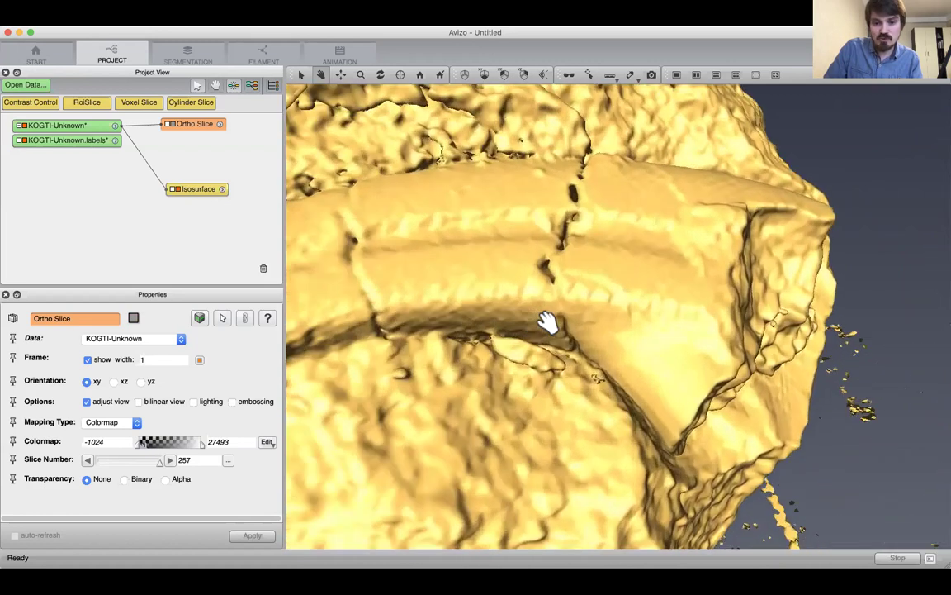
scroll(547, 322, "down", 5)
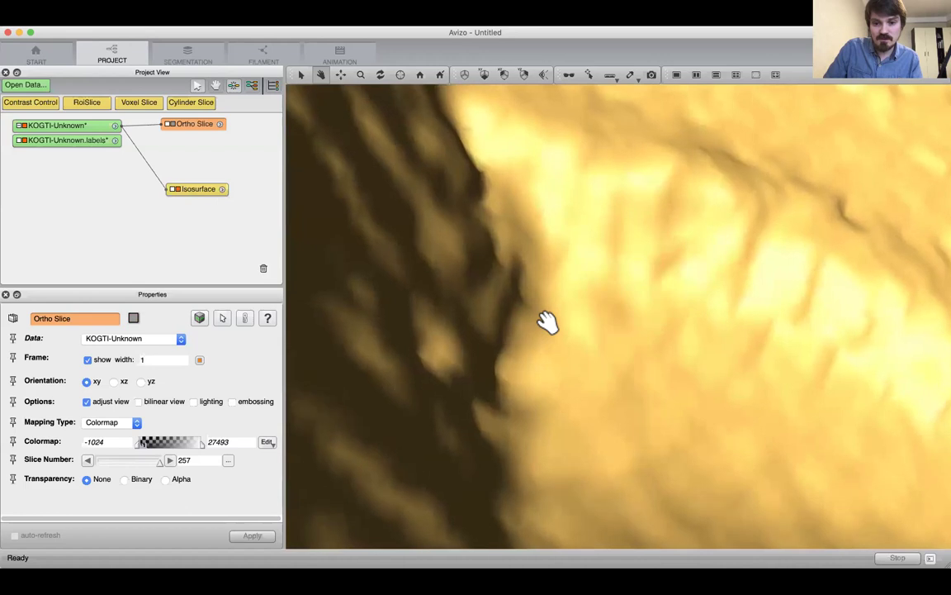
scroll(547, 322, "up", 5)
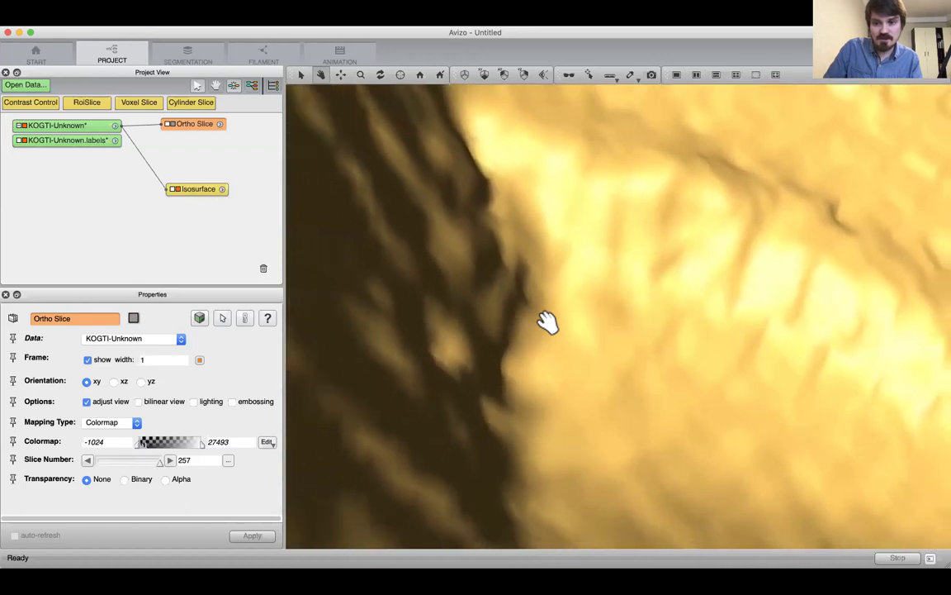
scroll(547, 322, "down", 10)
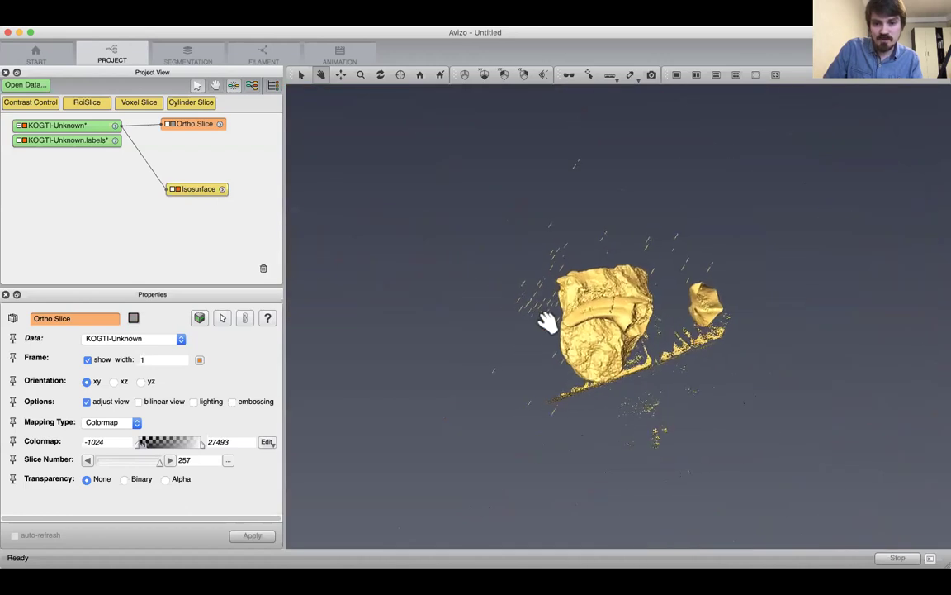
scroll(547, 322, "up", 8)
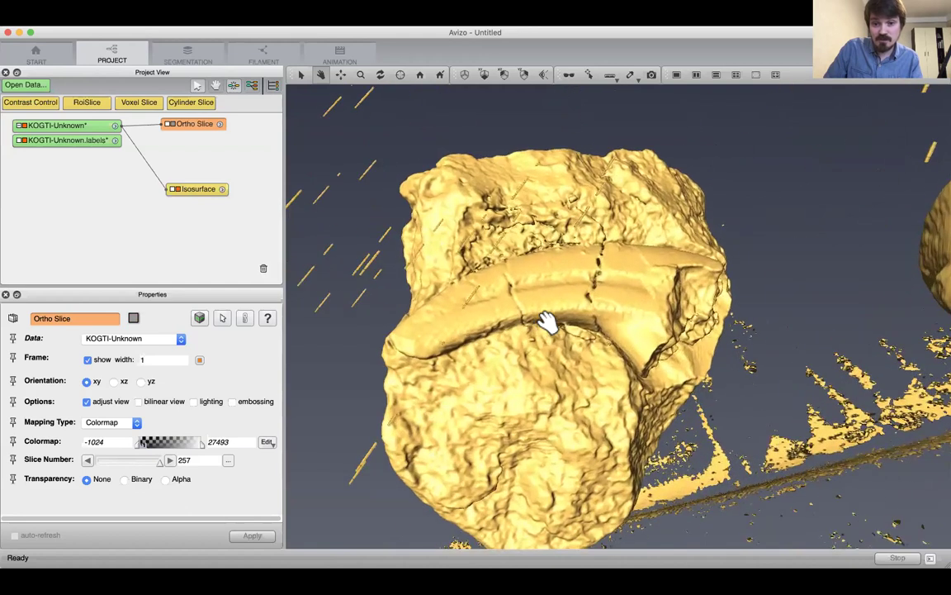
scroll(548, 322, "down", 3)
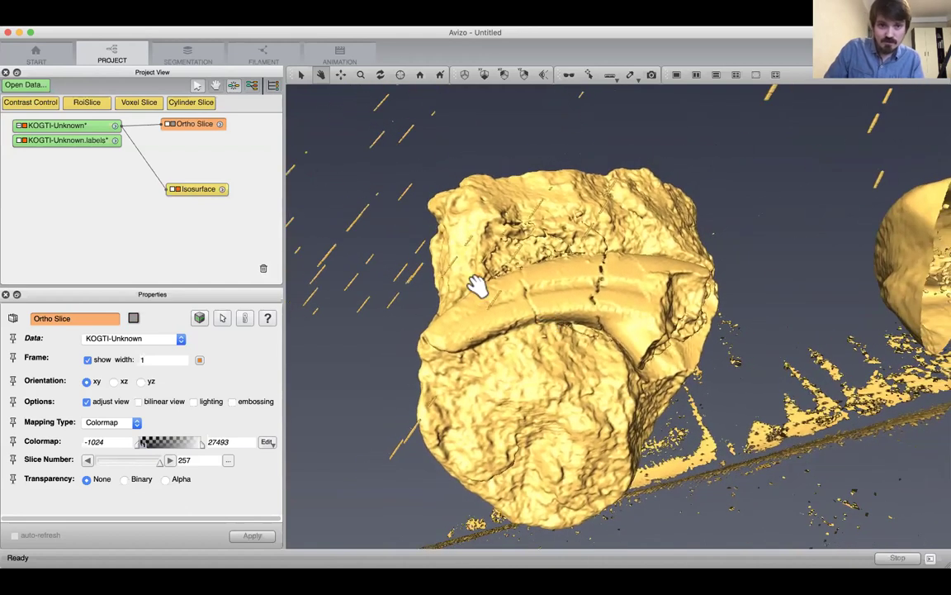
left_click(175, 189)
left_click(190, 56)
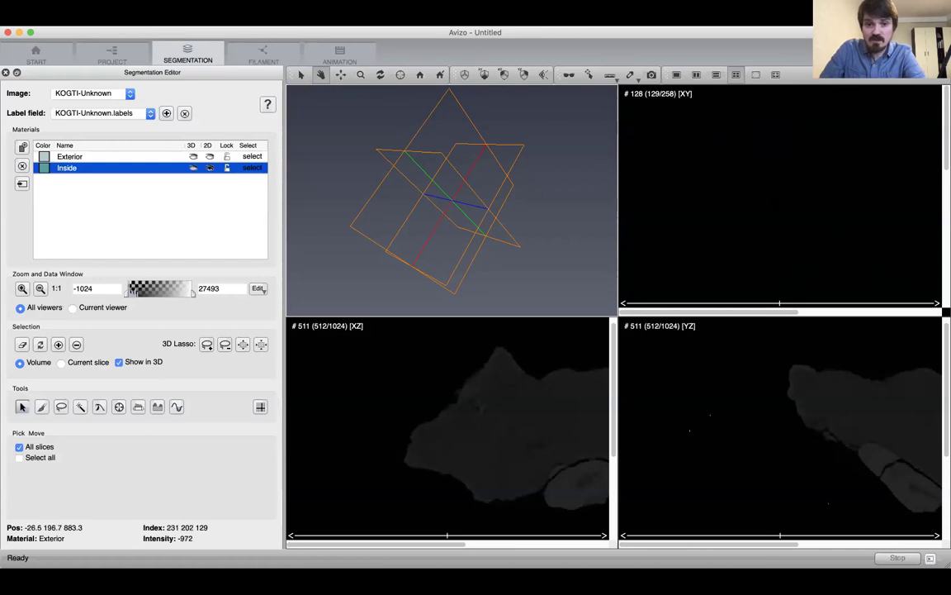
left_click(107, 59)
left_click(175, 190)
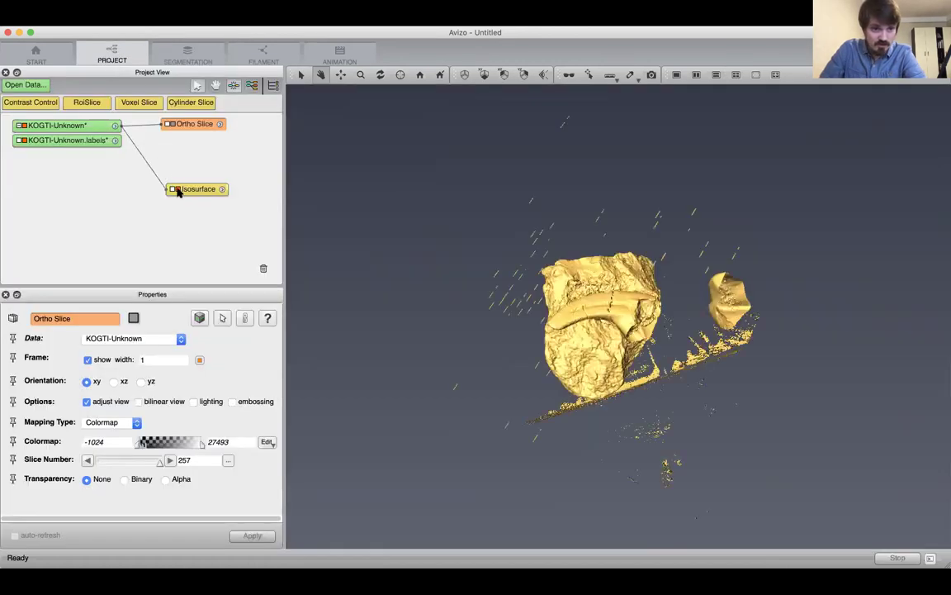
Step: Open the scan for segmentation with the isosurface shown, and bring the XZ view to slice 394 through the specimen
left_click(187, 58)
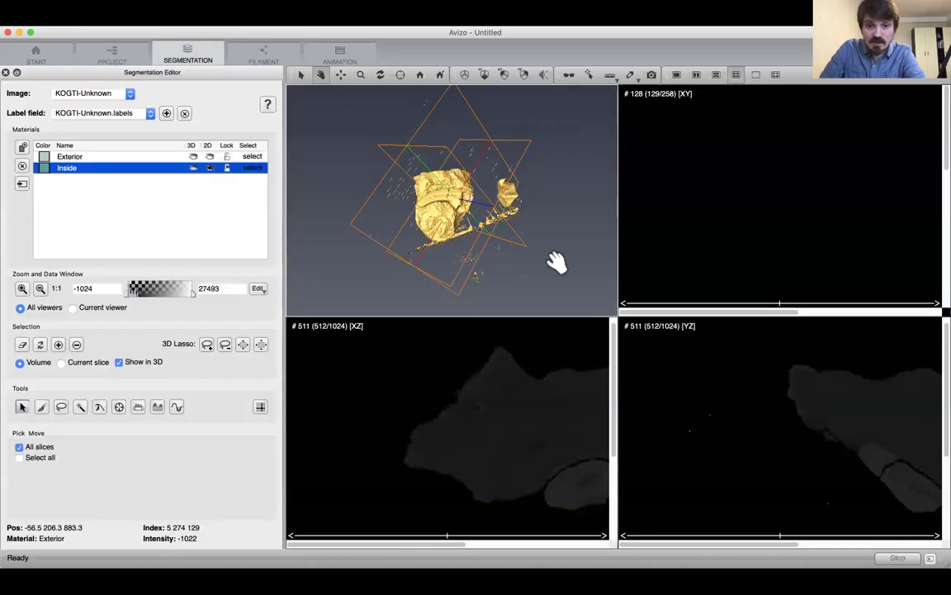
left_click_drag(446, 236, 441, 198)
scroll(441, 198, "up", 3)
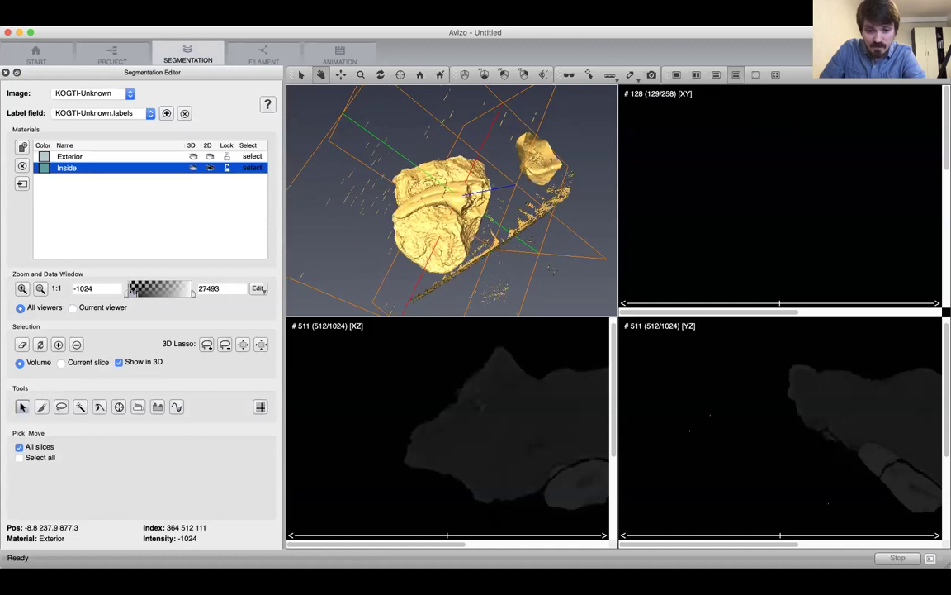
scroll(444, 547, "right", 5)
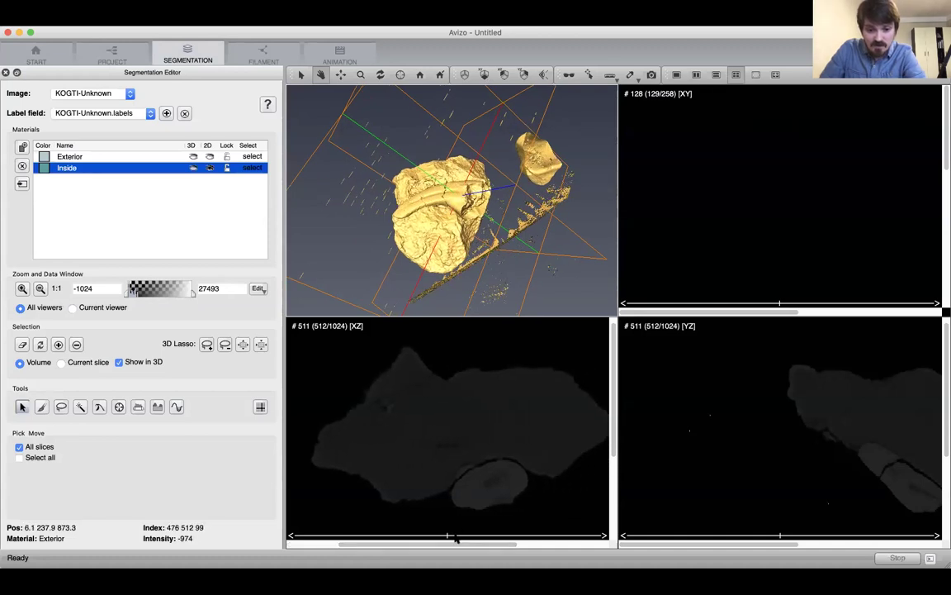
left_click_drag(445, 536, 412, 536)
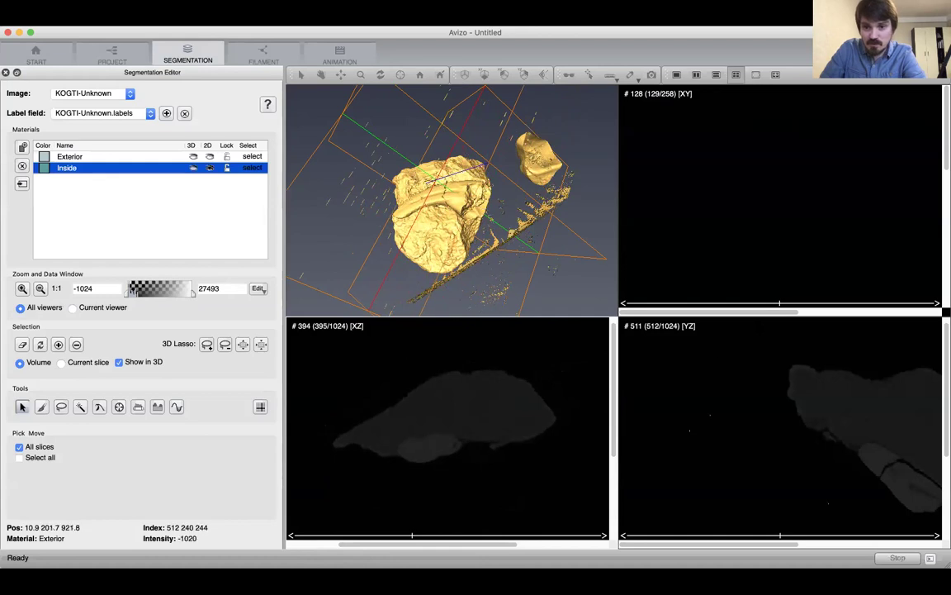
Step: Bring the specimen into frame in the XY view at slice 122 and set the YZ view to slice 528
left_click_drag(742, 307, 880, 307)
left_click_drag(946, 149, 945, 194)
left_click_drag(703, 311, 771, 309)
left_click_drag(946, 147, 946, 162)
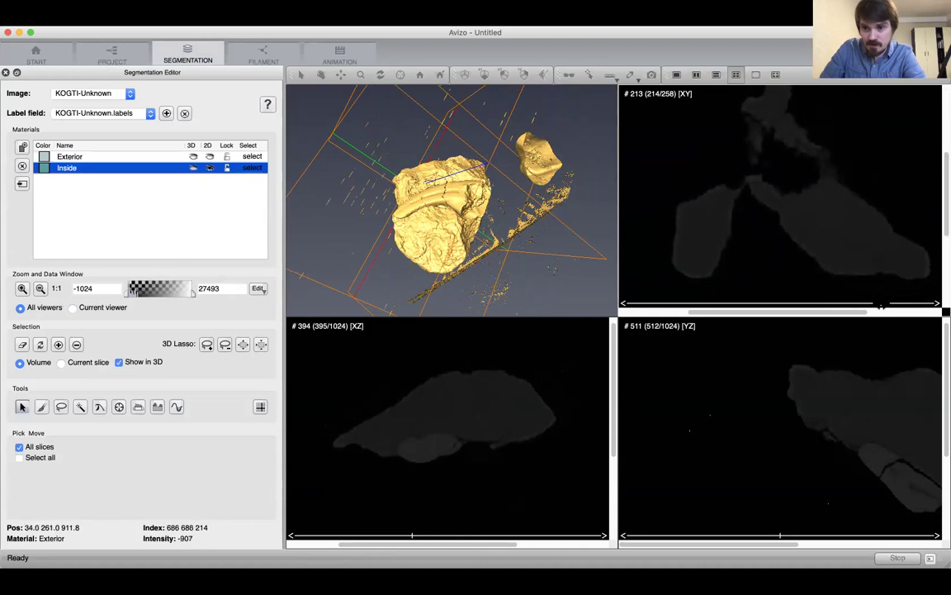
left_click_drag(880, 305, 772, 304)
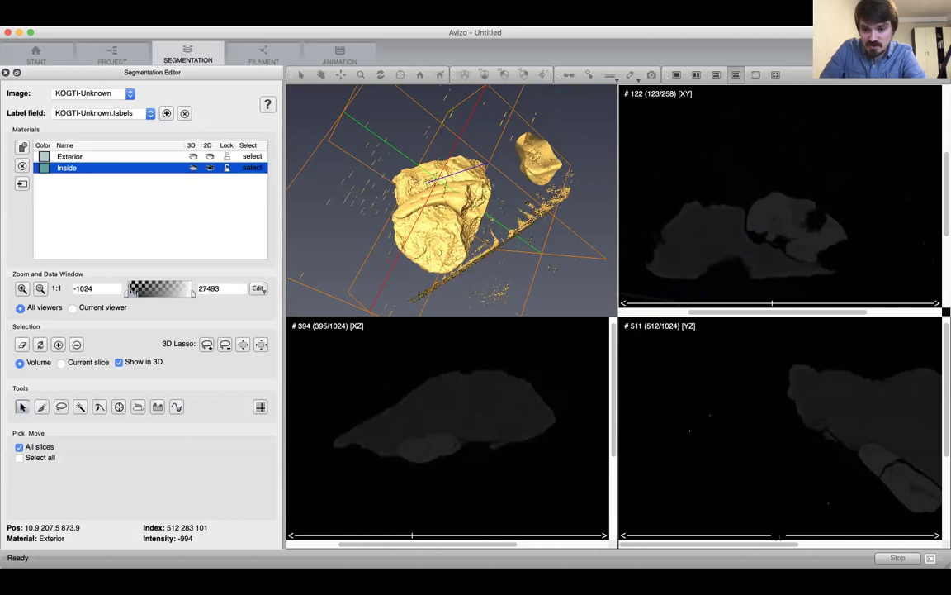
mouse_move(777, 535)
left_mouse_down()
mouse_move(743, 536)
mouse_move(785, 535)
left_mouse_up()
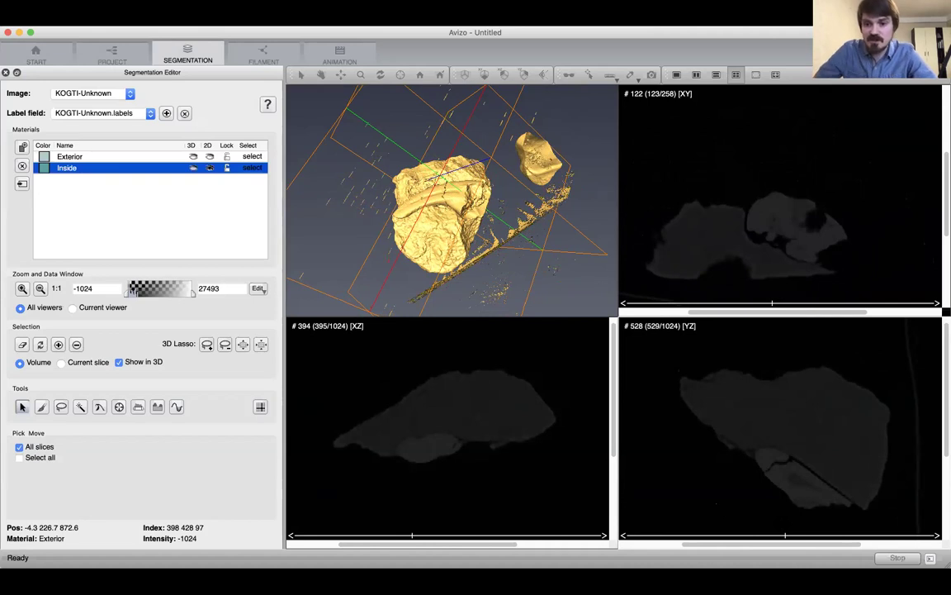
Step: Select the brighter claw region on XY slice 122 with the Magic Wand, limiting the intensity range to 2001–23892
left_click(80, 407)
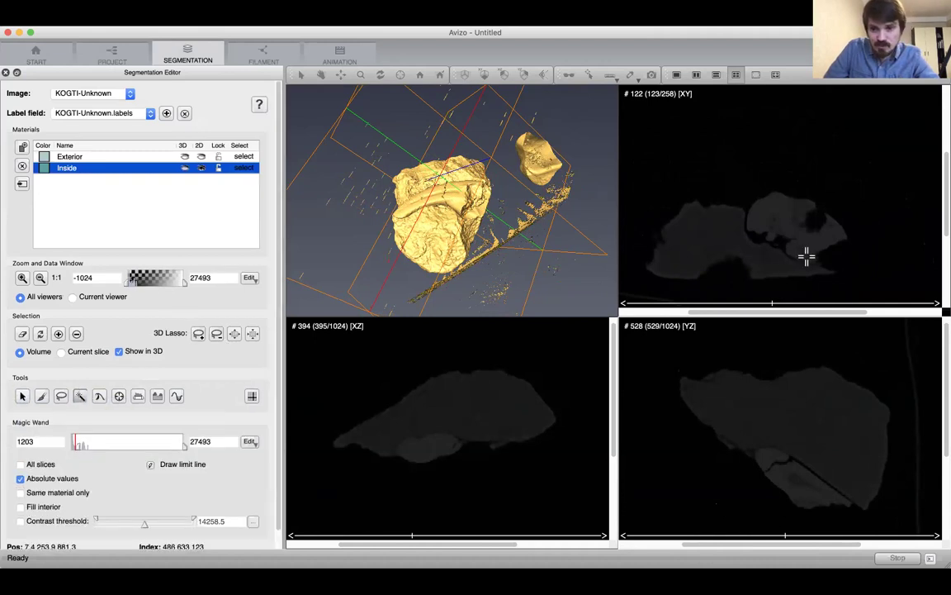
left_click(776, 211)
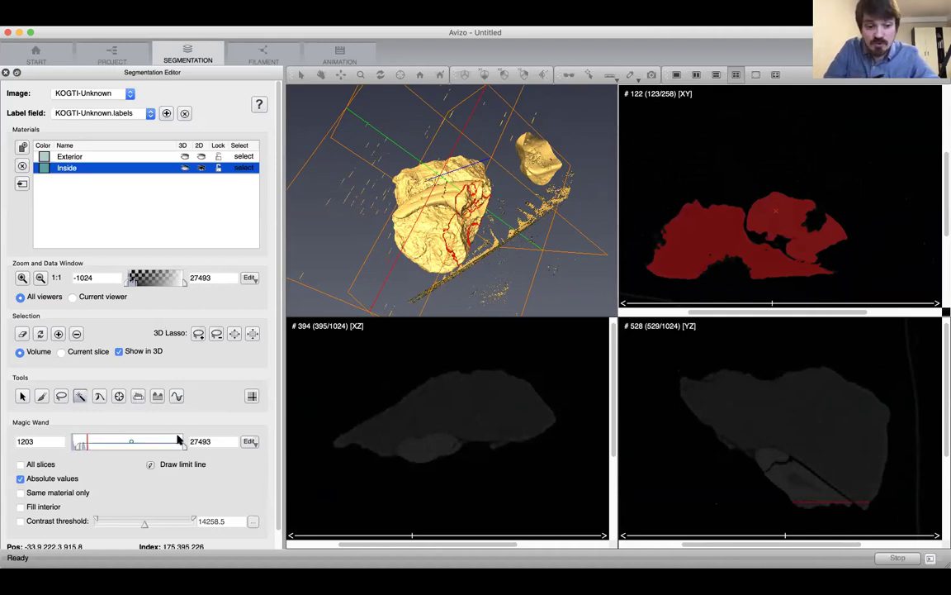
left_click_drag(185, 447, 81, 447)
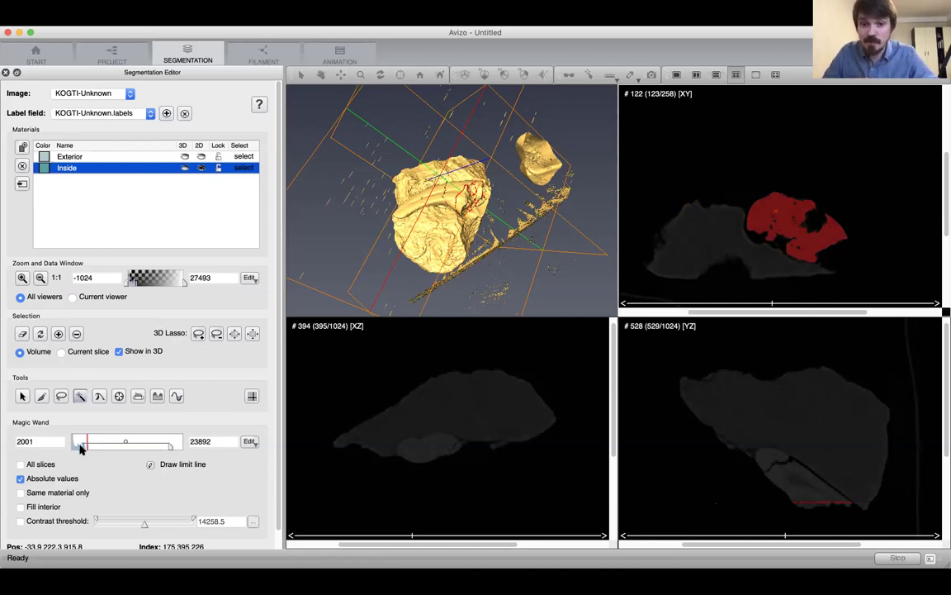
Step: Check the claw selection on the 3D surface and in the YZ view, and advance the XY view to slice 123
scroll(431, 170, "up", 5)
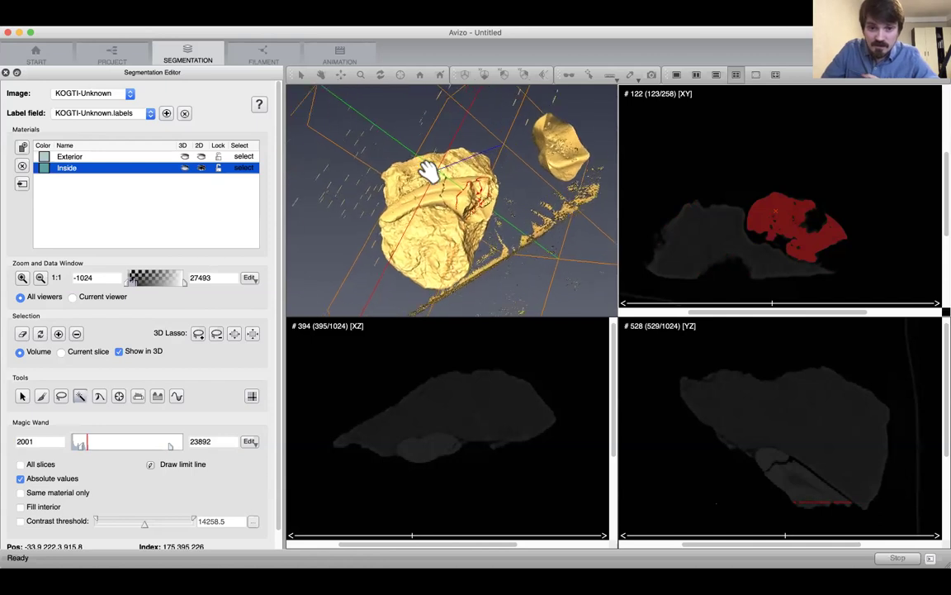
left_click_drag(431, 170, 540, 258)
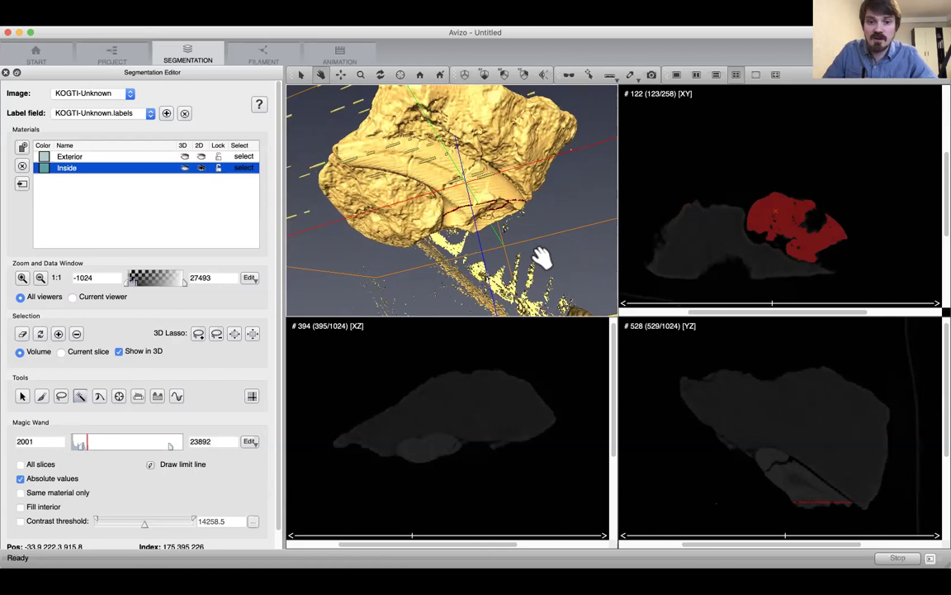
left_click_drag(452, 187, 347, 122)
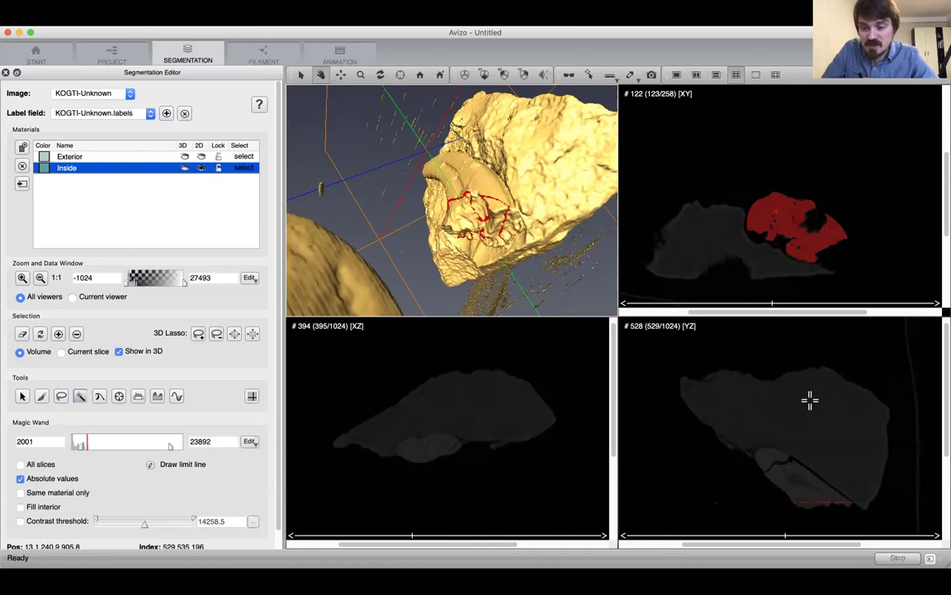
left_click_drag(946, 379, 946, 393)
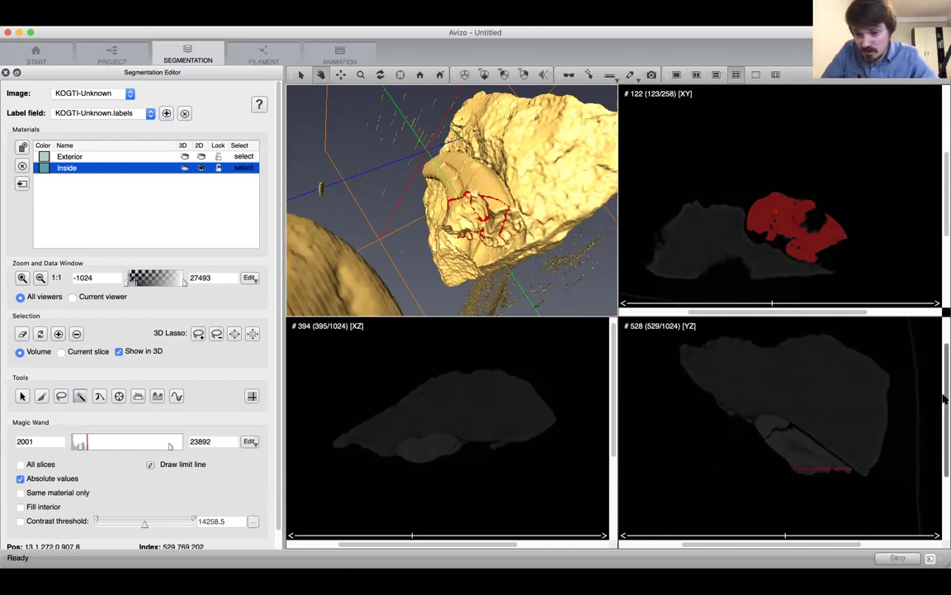
left_click_drag(770, 546, 794, 543)
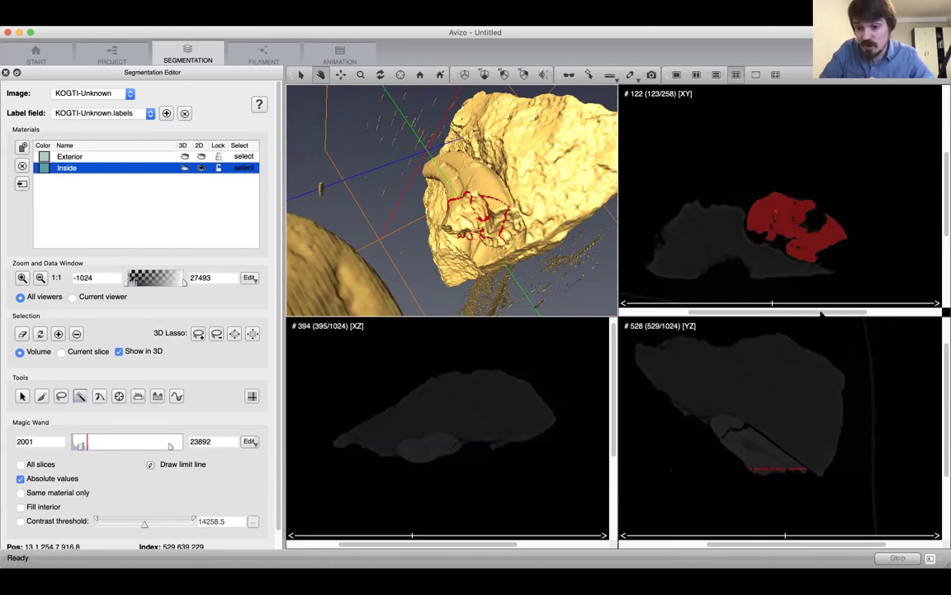
scroll(818, 302, "down", 1)
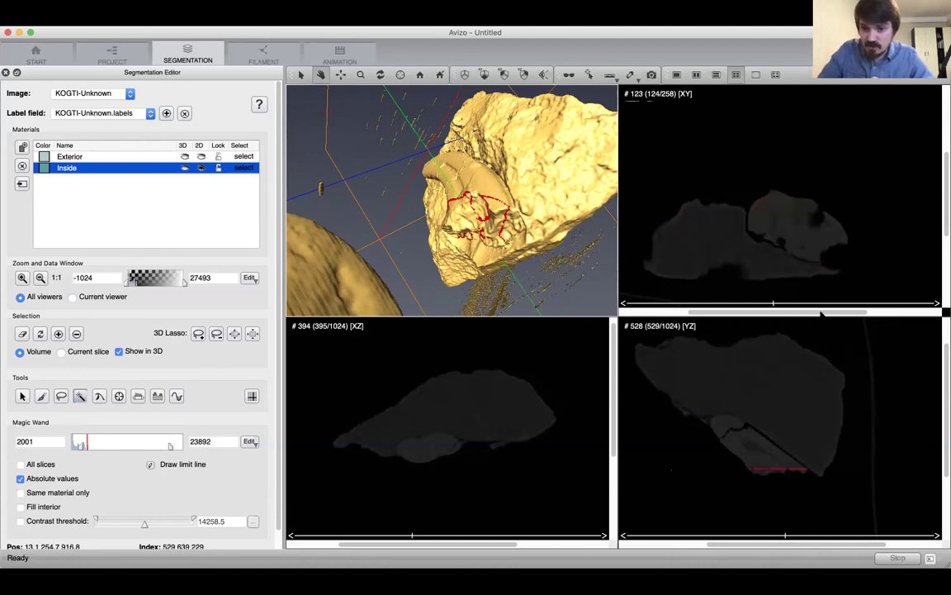
Step: Add the brighter claw region on XY slices 123 through 126 to the selection with the Magic Wand
left_click(787, 228)
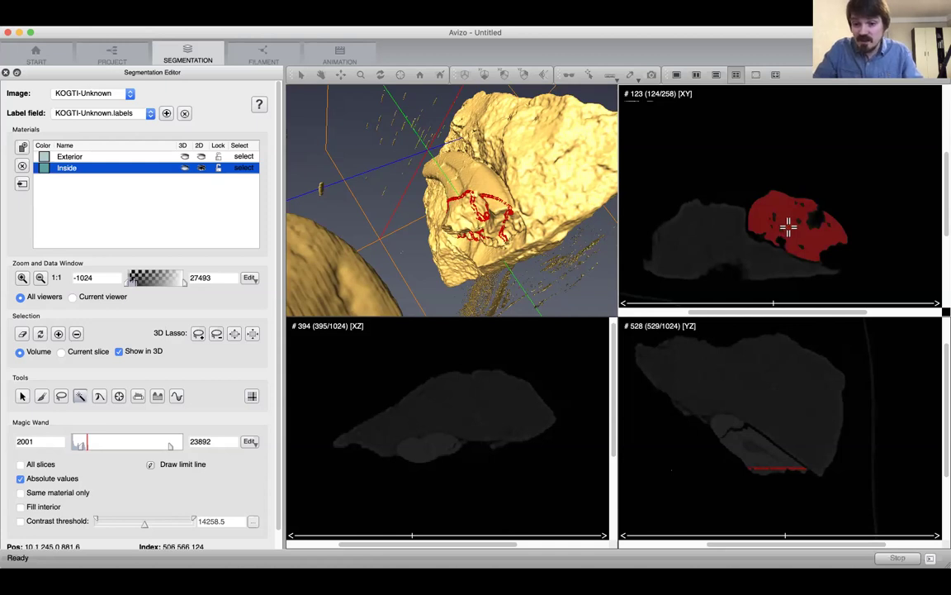
scroll(792, 223, "down", 1)
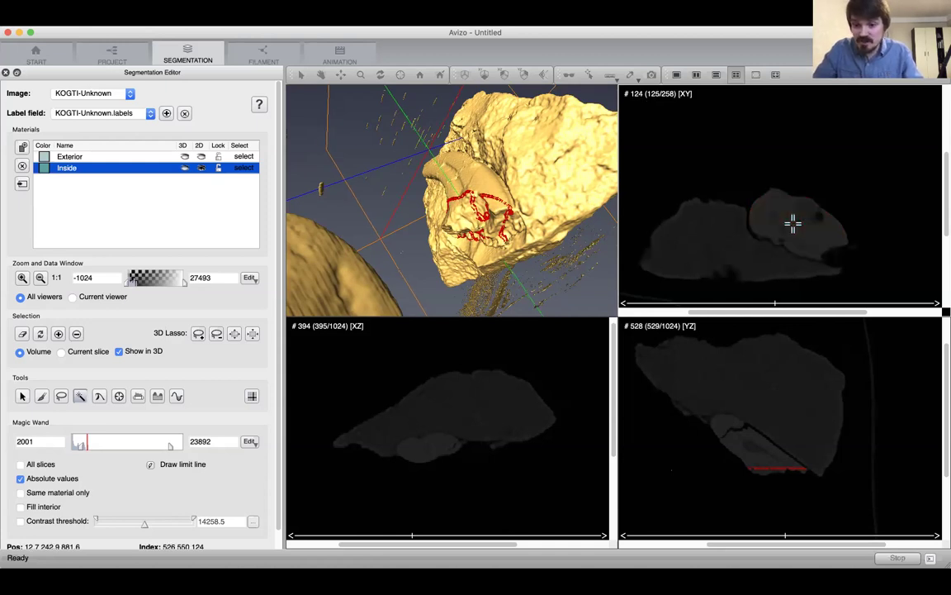
scroll(792, 222, "up", 1)
scroll(792, 222, "down", 2)
left_click(792, 222)
scroll(792, 222, "down", 1)
left_click(792, 223)
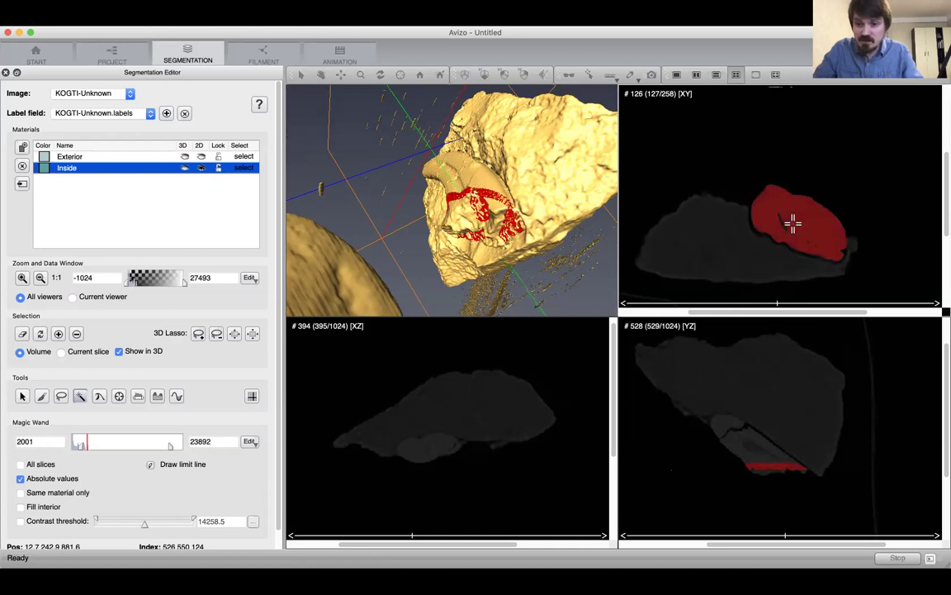
Step: Extend the Magic Wand claw selection through XY slices 127 to 131 and check it on the 3D surface from another side
scroll(792, 222, "down", 1)
left_click(792, 222)
scroll(792, 222, "down", 1)
left_click(792, 222)
scroll(859, 211, "down", 1)
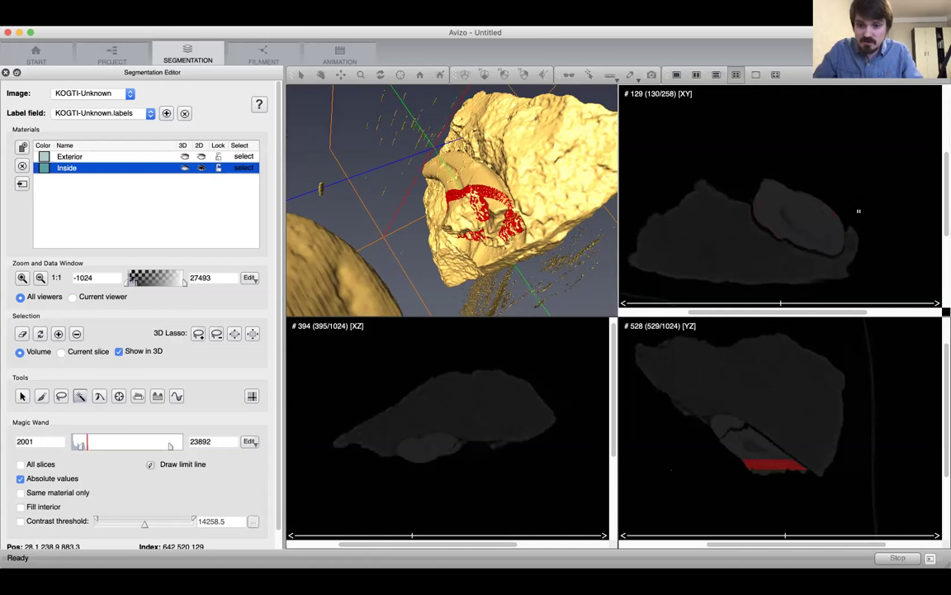
left_click(802, 217)
scroll(839, 218, "down", 1)
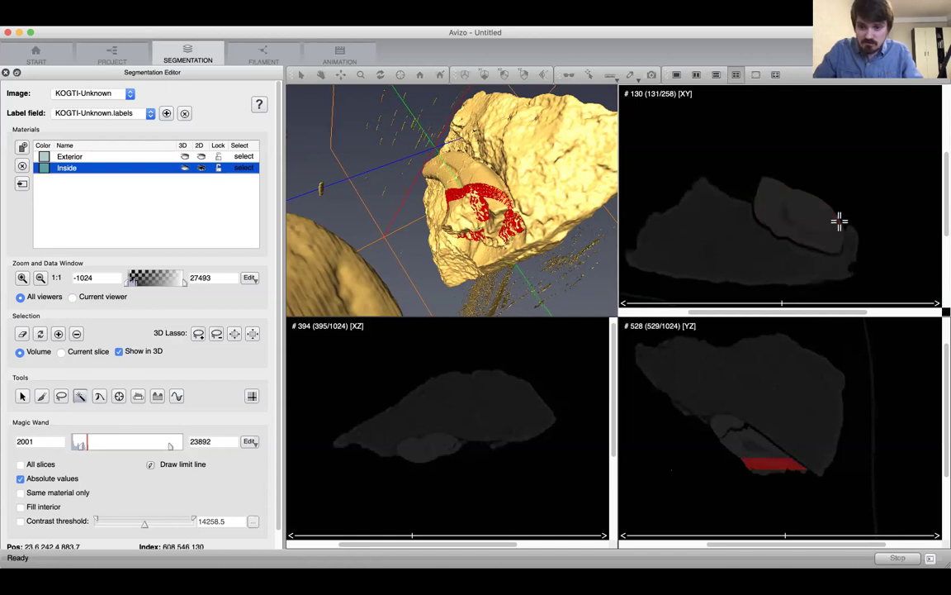
left_click(819, 225)
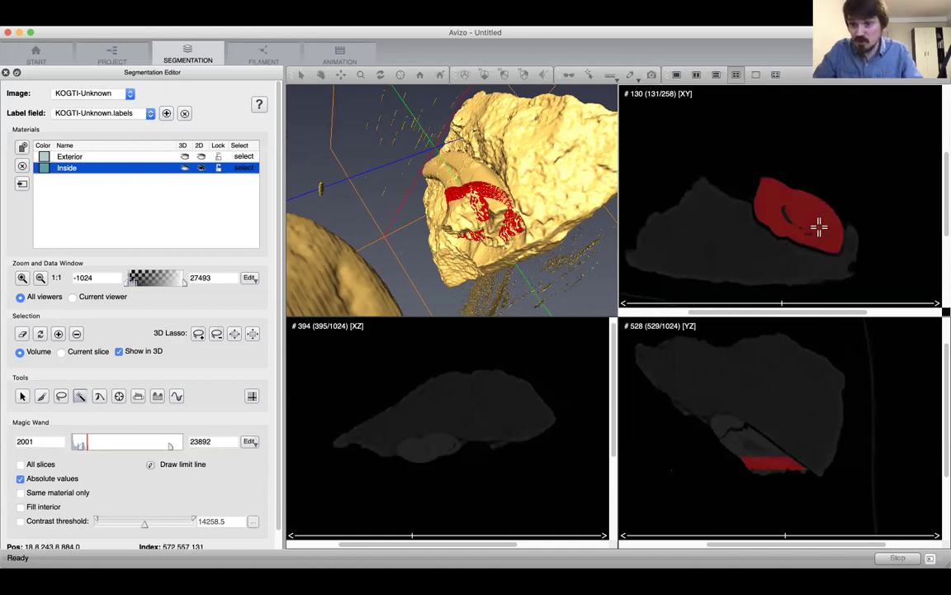
scroll(819, 225, "down", 1)
left_click(820, 225)
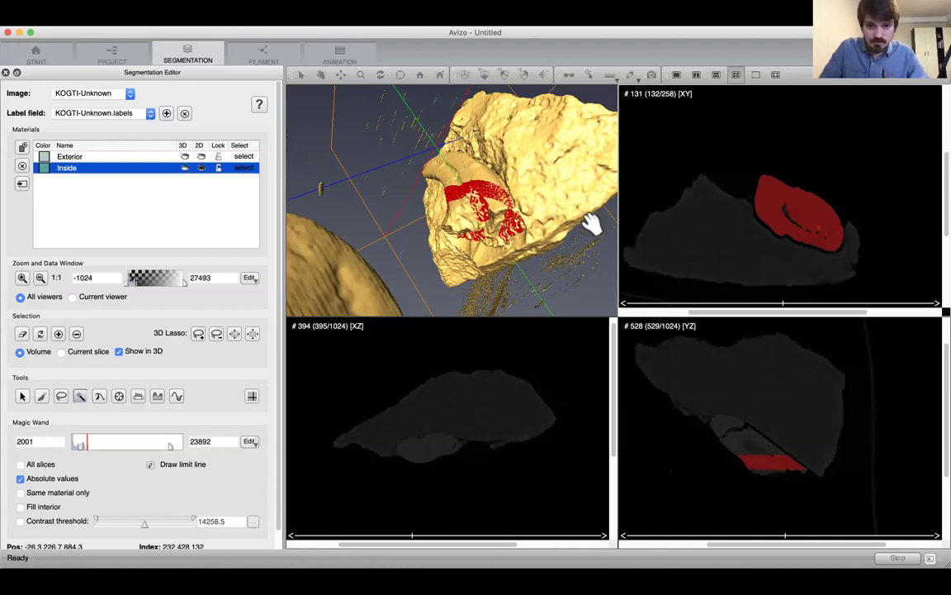
left_click_drag(475, 171, 453, 238)
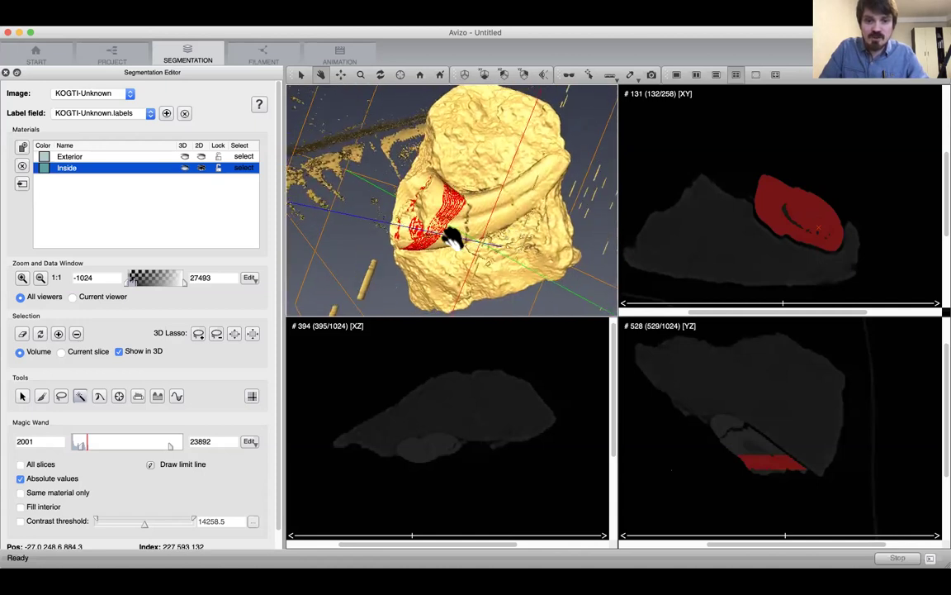
left_click_drag(555, 147, 537, 161)
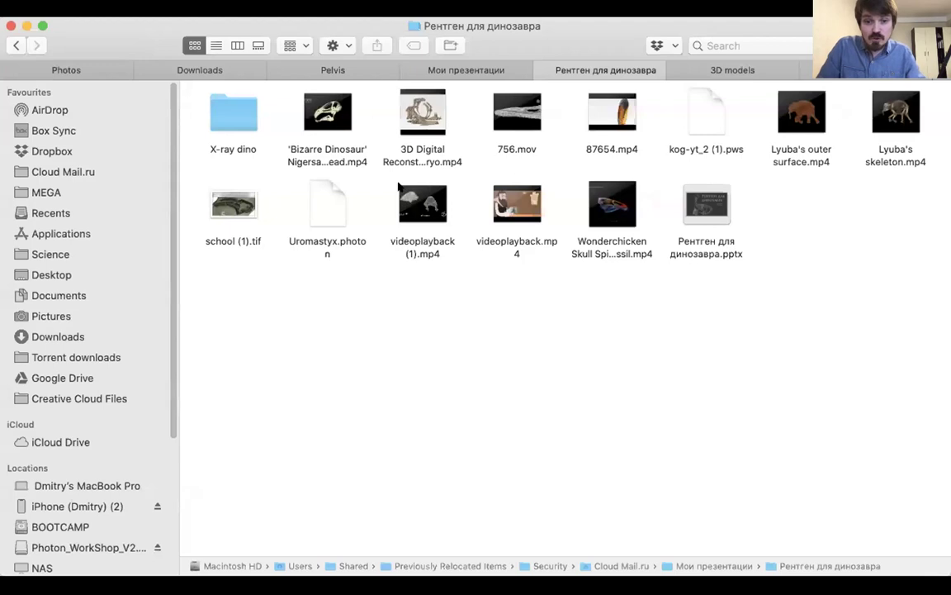
Step: Open the finished claw model kog-yt_2 (1).stl for preview and examine its segments from several angles
left_click(704, 107)
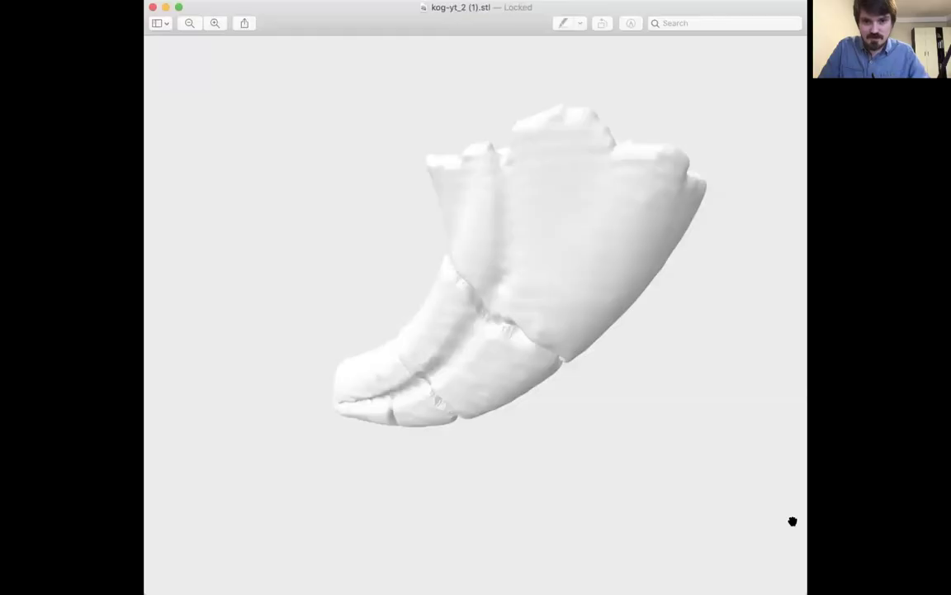
left_click_drag(559, 301, 664, 240)
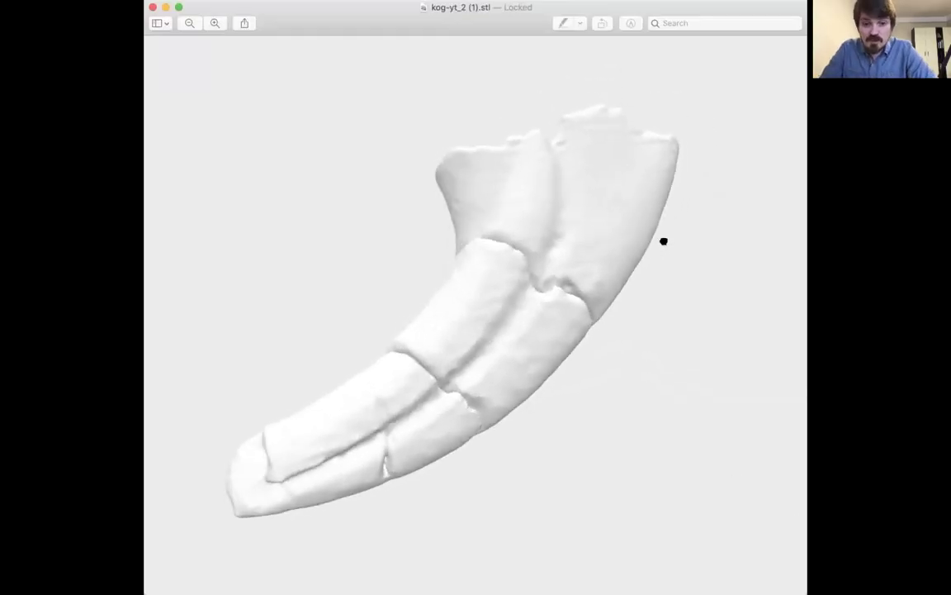
left_click_drag(437, 246, 415, 250)
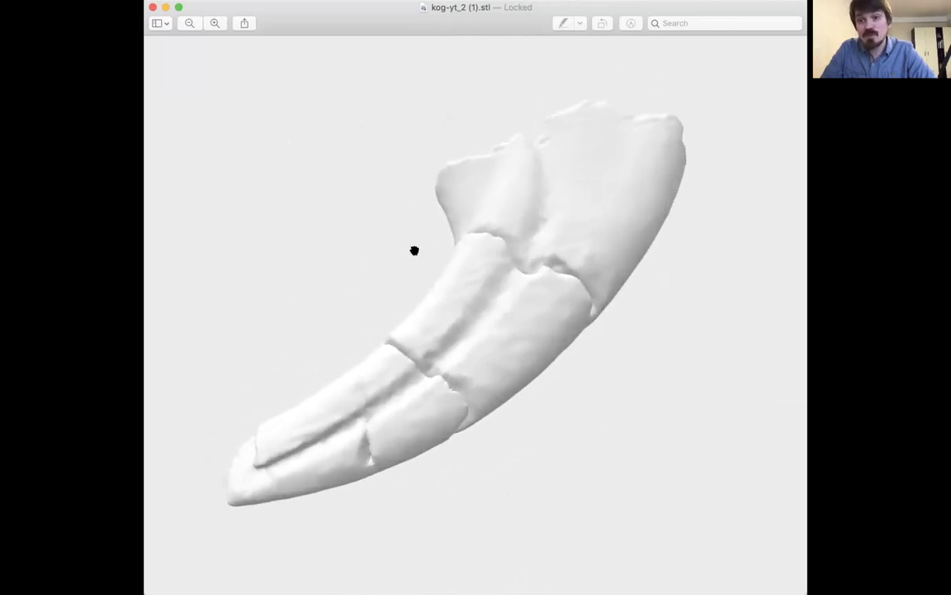
left_click_drag(464, 311, 417, 246)
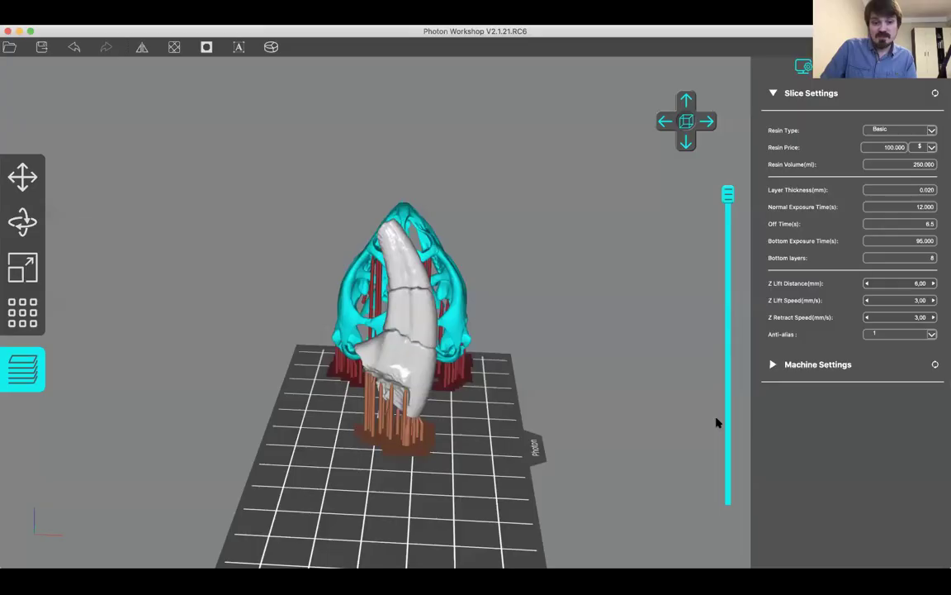
Step: Switch to Photon Workshop and examine the supported claw and skull models on the build plate from several sides
left_click_drag(531, 419, 360, 419)
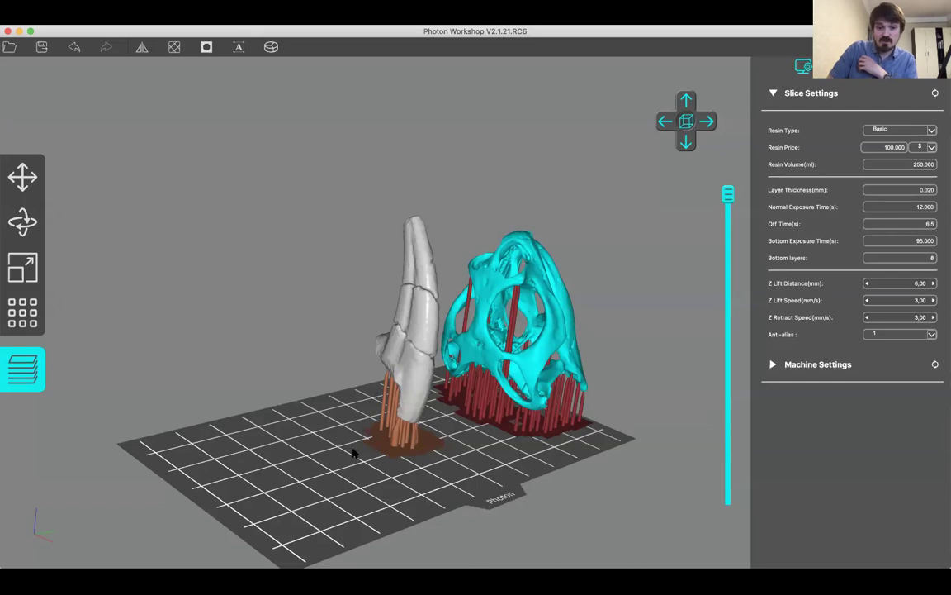
left_click_drag(450, 468, 537, 419)
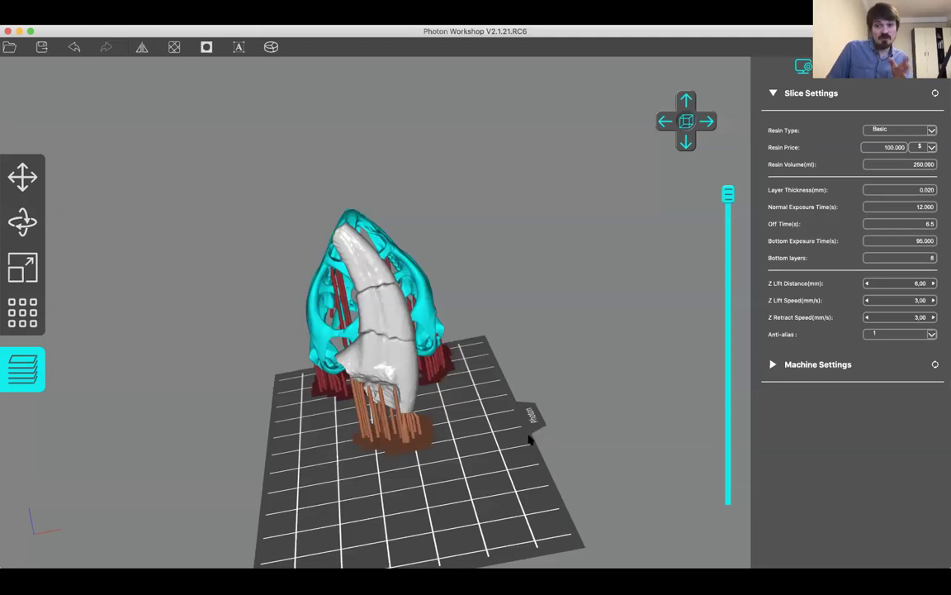
left_click_drag(530, 440, 425, 406)
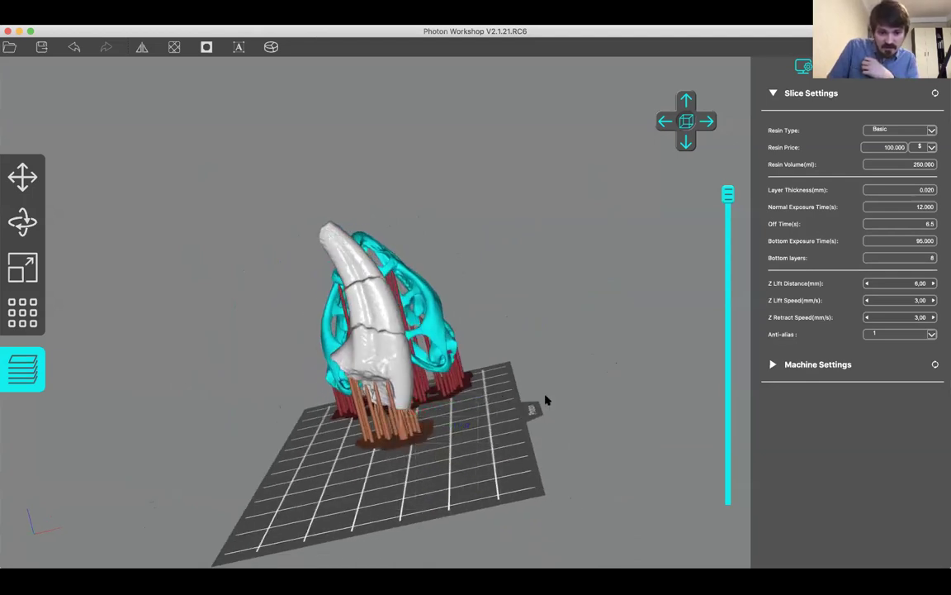
left_click_drag(544, 402, 350, 482)
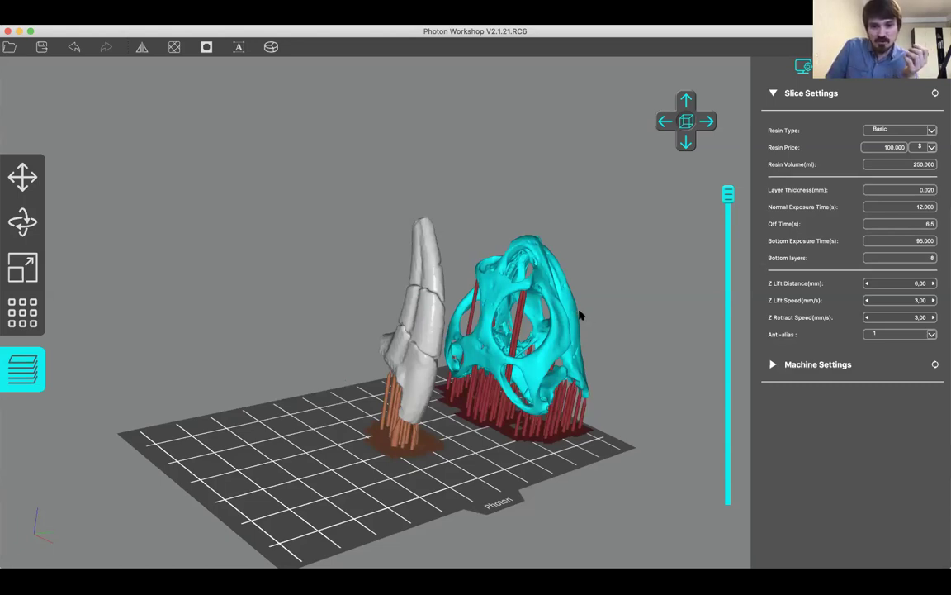
Step: Examine the claw's segment joints and the skull's openings and inner supports up close, then view the whole build plate
scroll(579, 316, "up", 10)
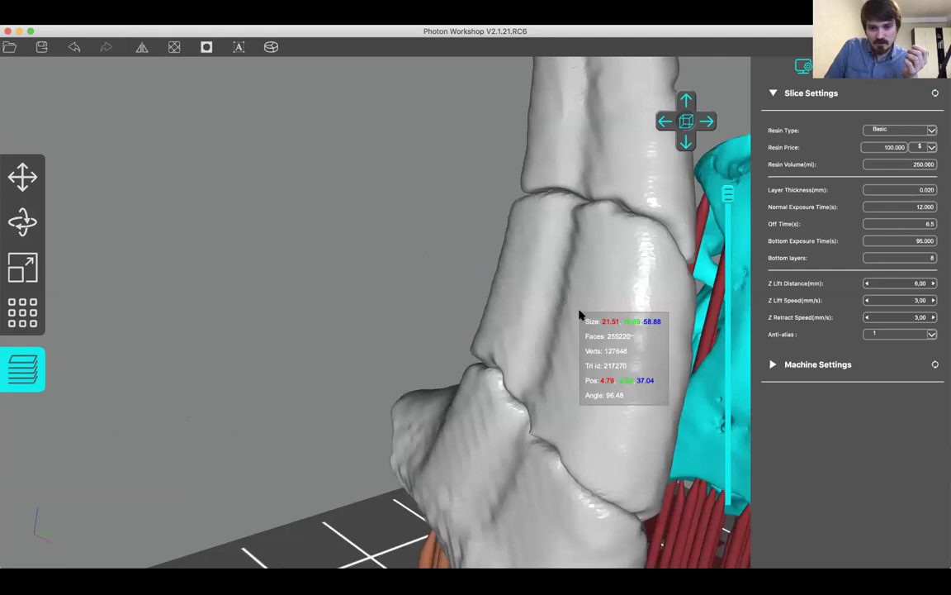
scroll(578, 314, "down", 3)
scroll(408, 245, "up", 3)
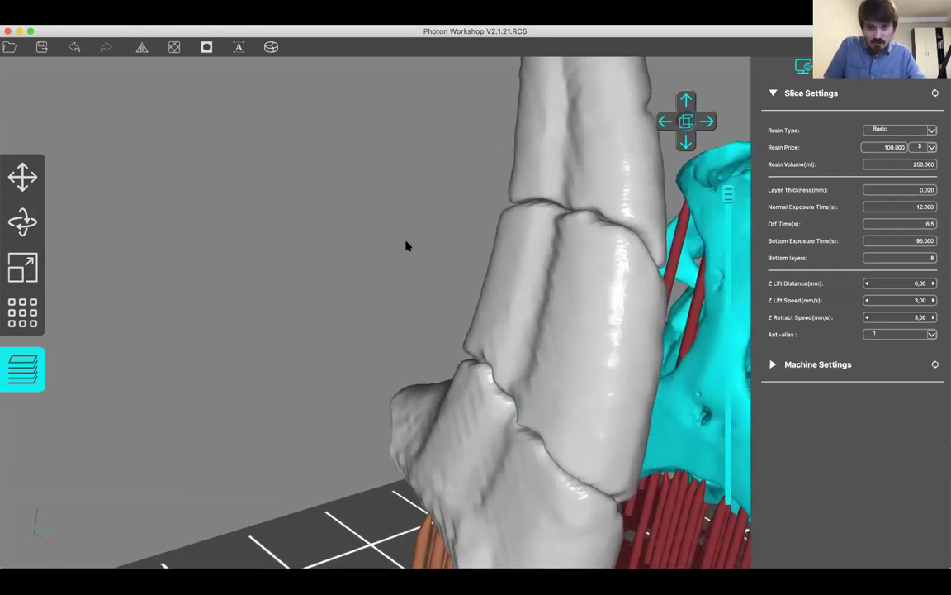
scroll(406, 245, "up", 3)
scroll(406, 245, "down", 3)
left_click_drag(406, 245, 290, 237)
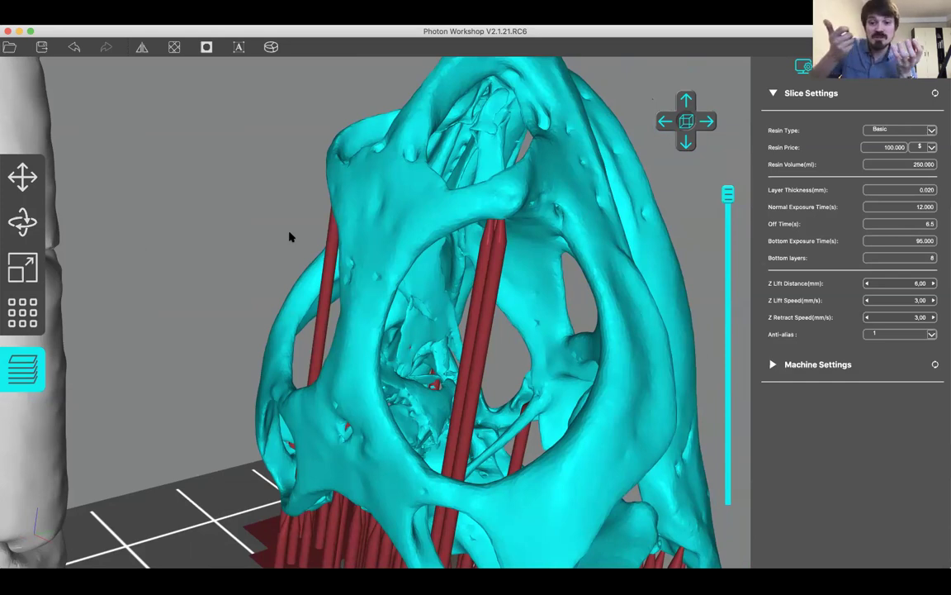
scroll(199, 212, "down", 8)
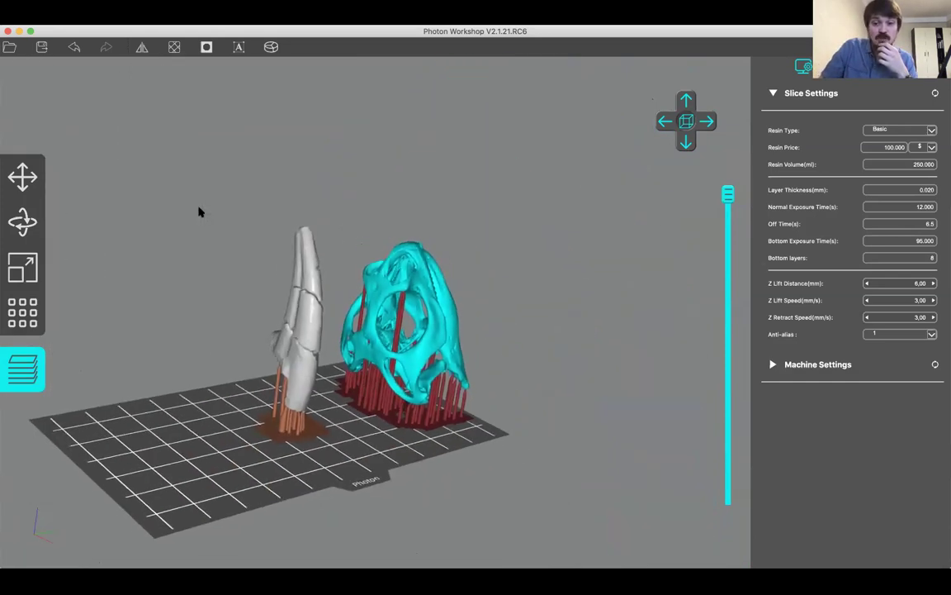